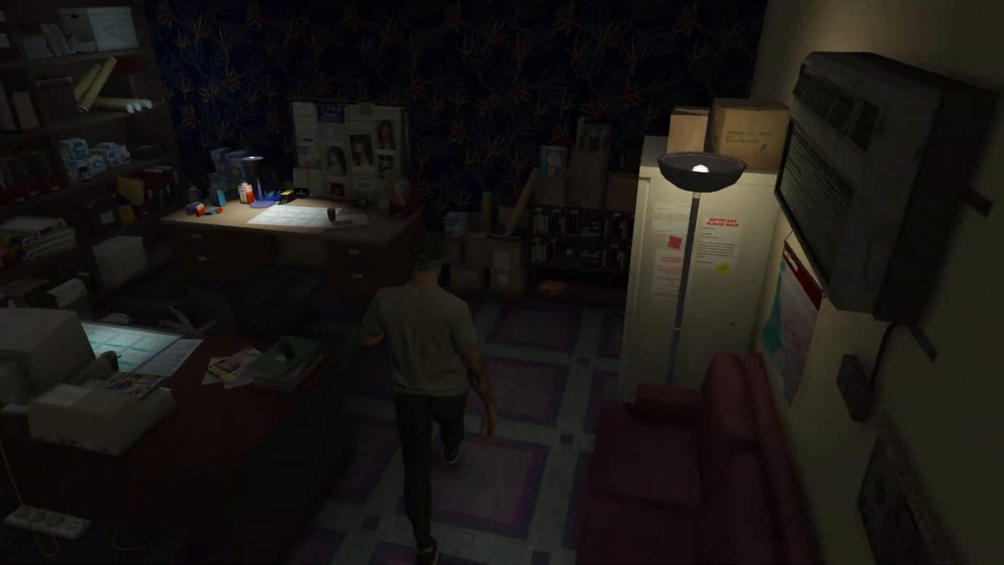
key("e")
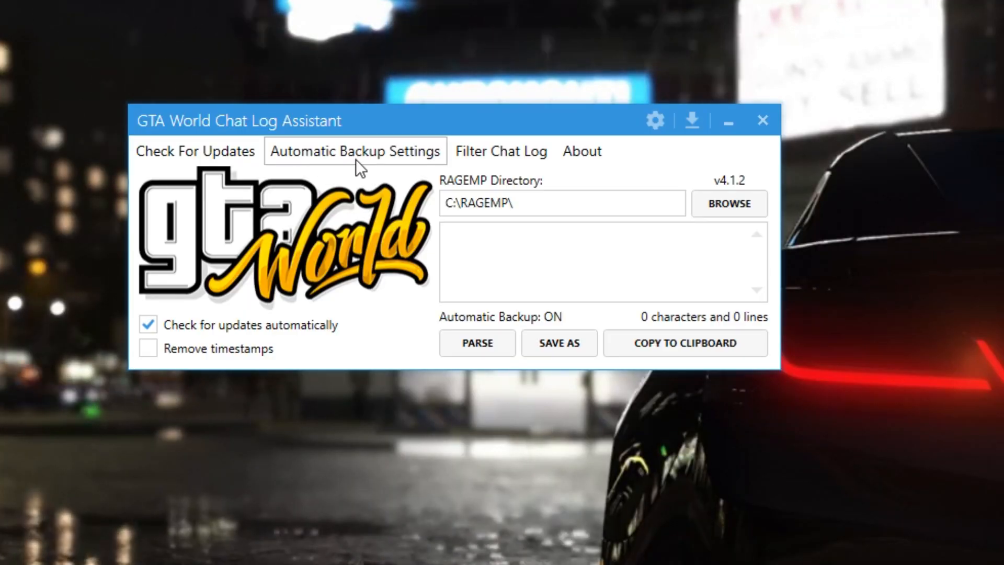
- Open the automatic backup settings and enable automatic chat log backup every 10 minutes while the game is running
left_click(355, 157)
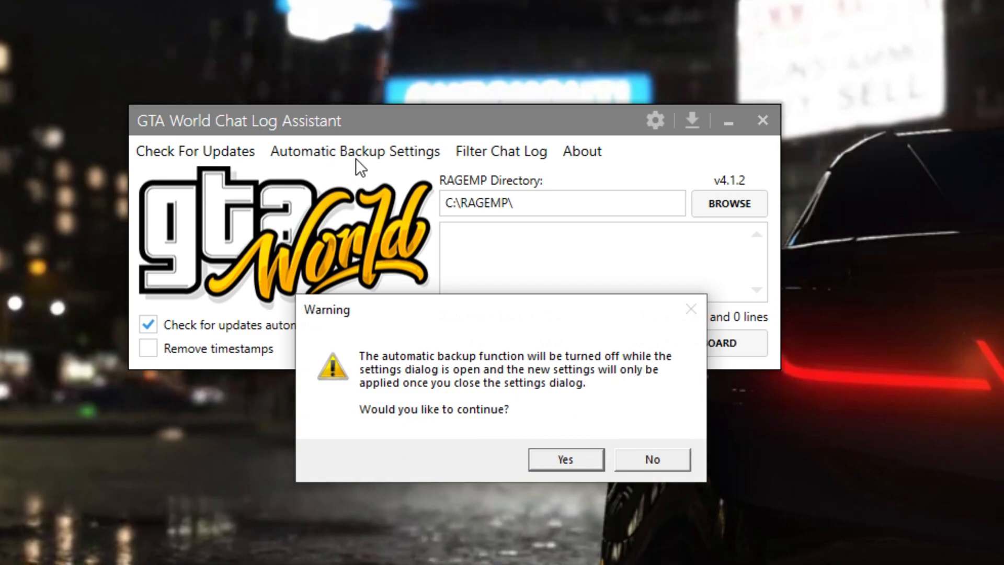
left_click(547, 459)
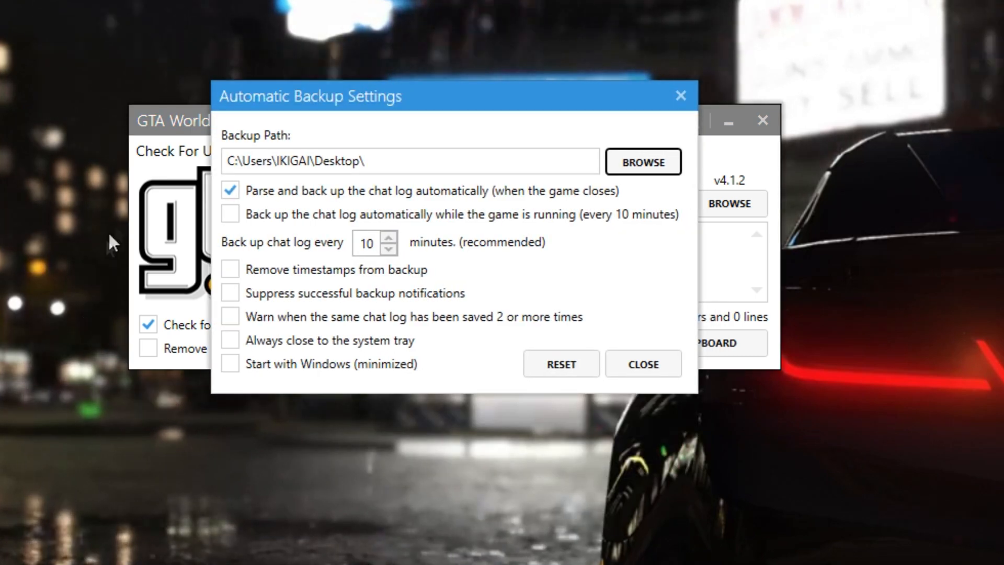
left_click(240, 216)
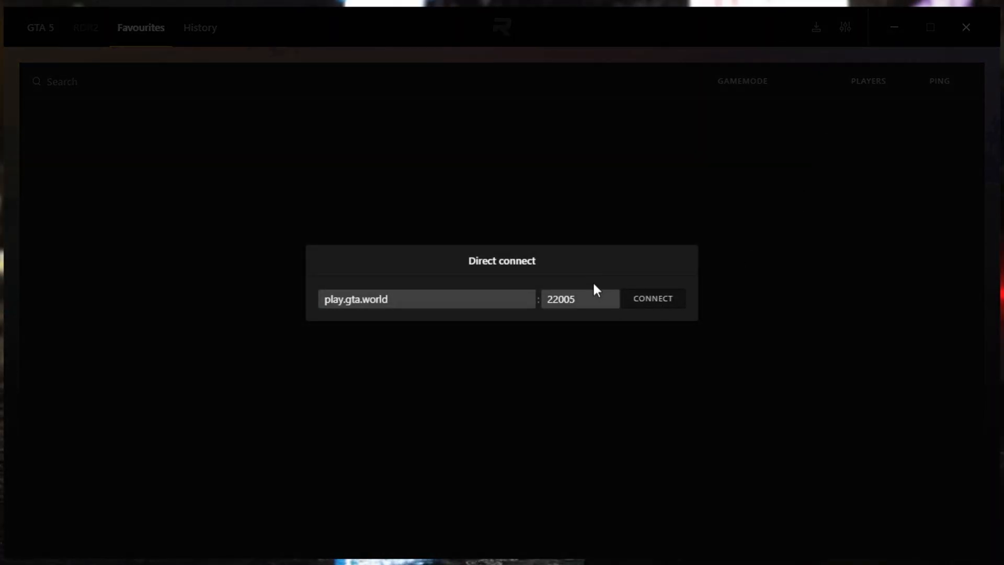
- Connect directly to play.gta.world on port 22005 and capture an in-game screenshot
left_click(638, 297)
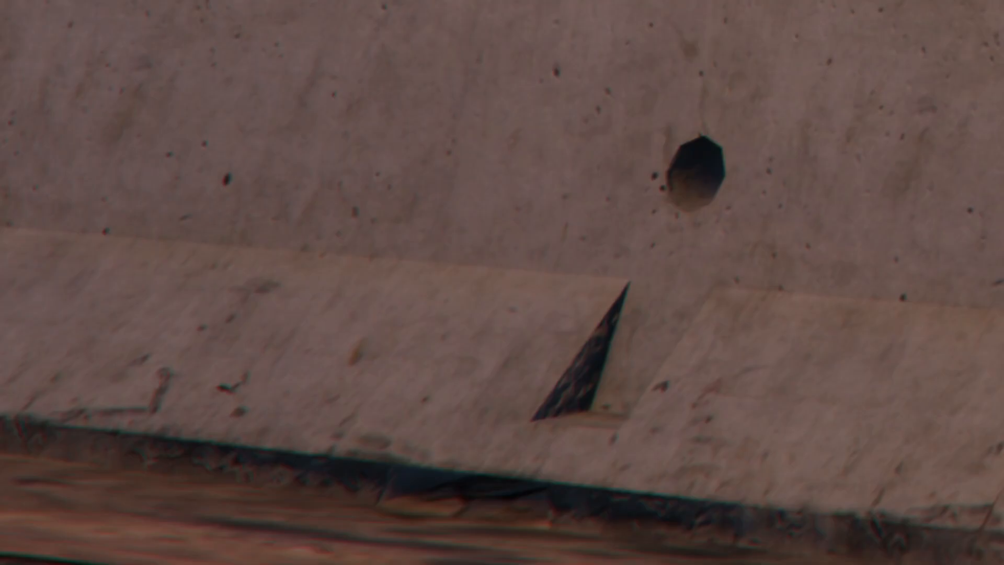
key("F8")
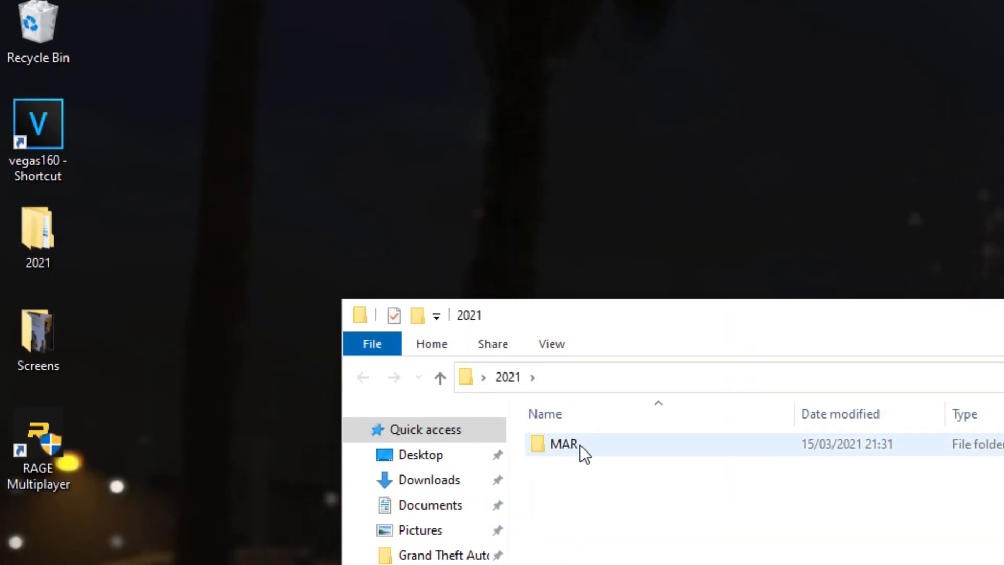
- Open the MAR folder inside the 2021 chat log backup folder and browse its contents
left_click(579, 443)
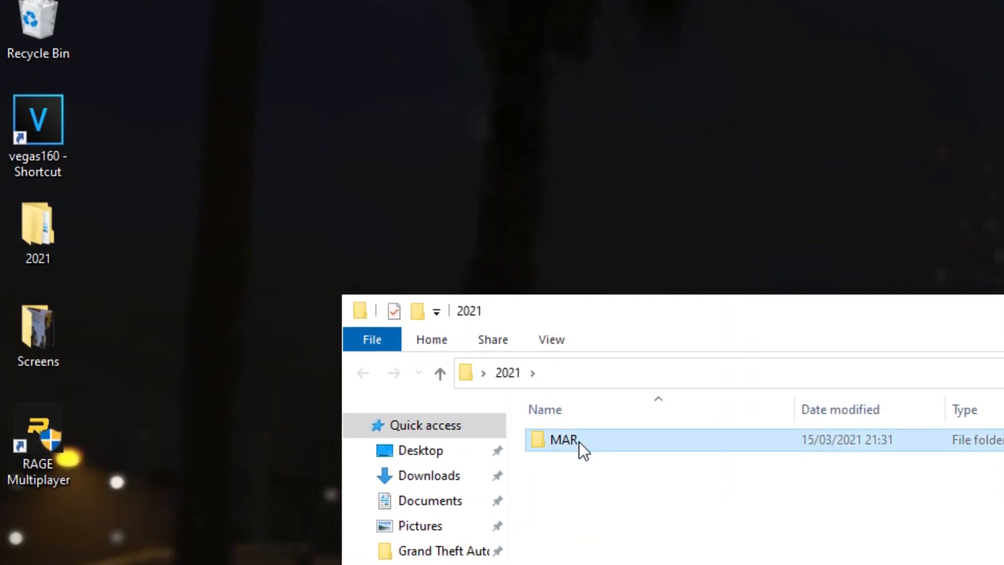
double_click(579, 442)
double_click(579, 437)
scroll(503, 282, "down", 1)
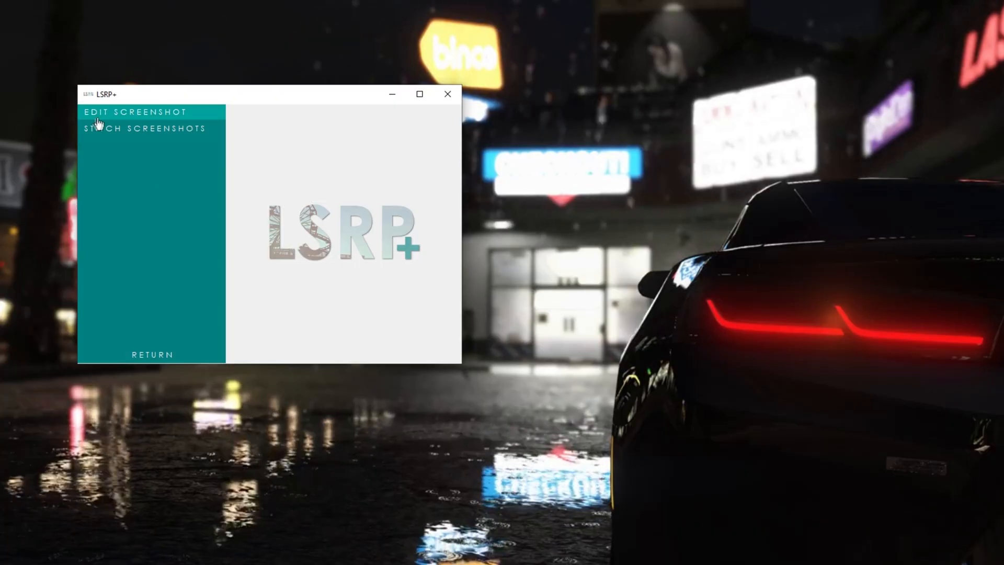
- Start the LSRP+ screenshot editor, load a night-time game screenshot and move the editor window fully into view
left_click(98, 112)
left_click_drag(796, 164, 762, 352)
double_click(230, 213)
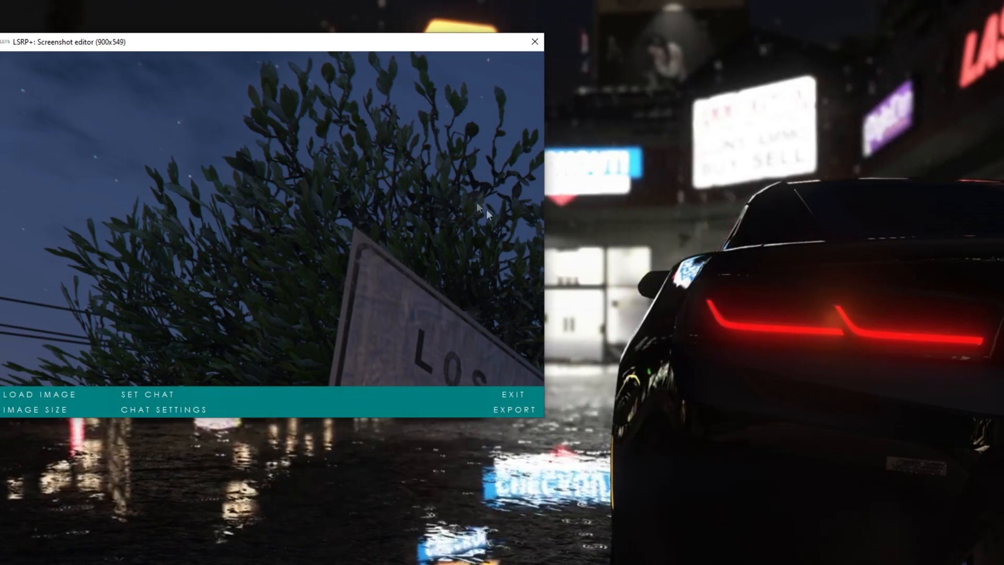
left_click_drag(366, 50, 677, 133)
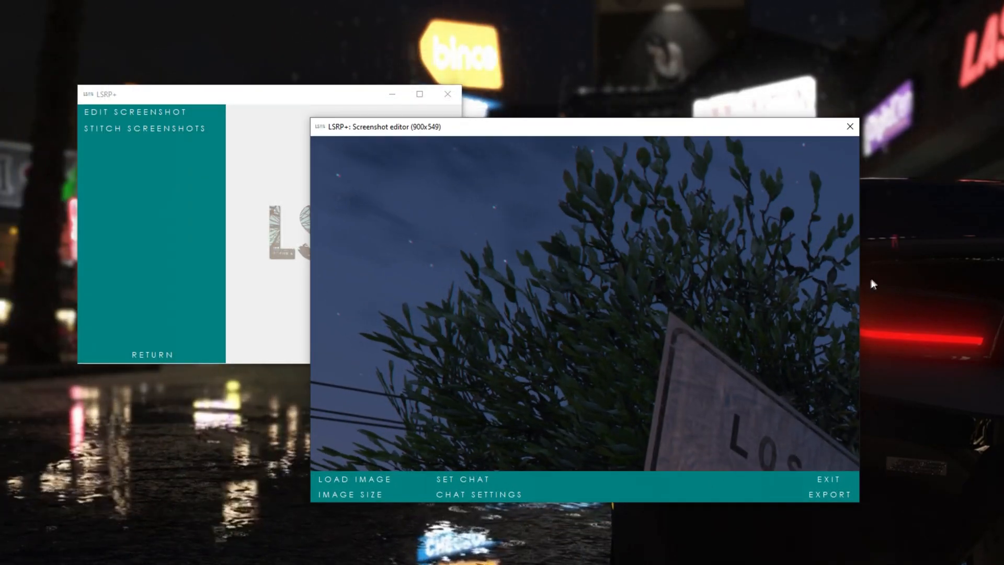
left_click_drag(872, 283, 909, 285)
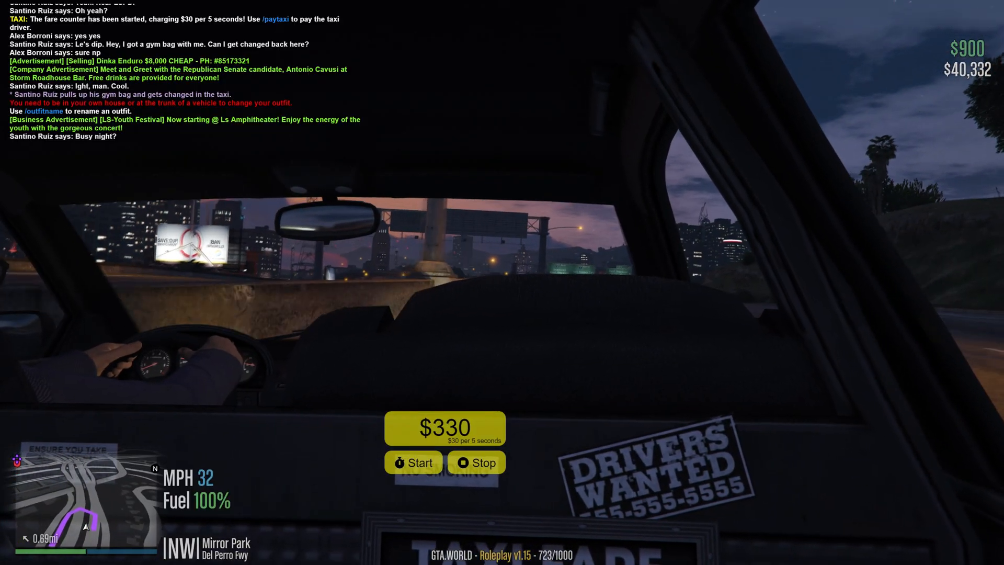
key("s")
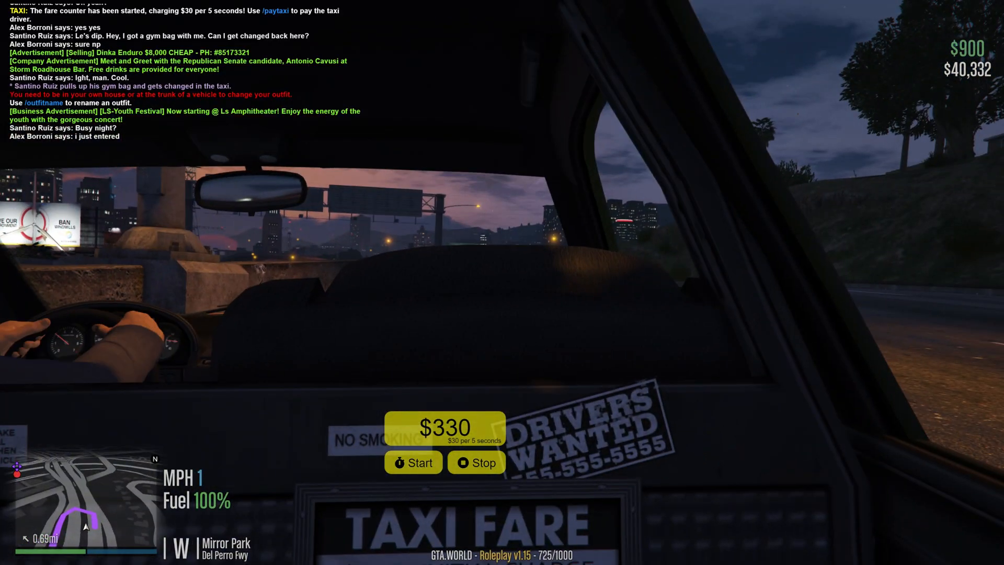
type("w")
- Write the in-game chat message "Yeah, I, uh. Are you OK, man?"
type("tYeah, I")
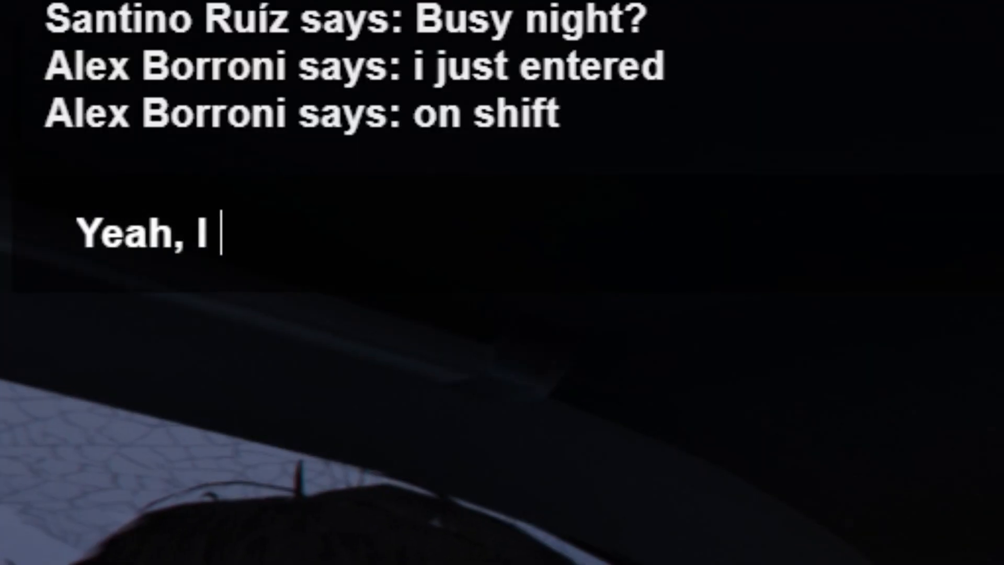
key("BackSpace")
type(", uh.")
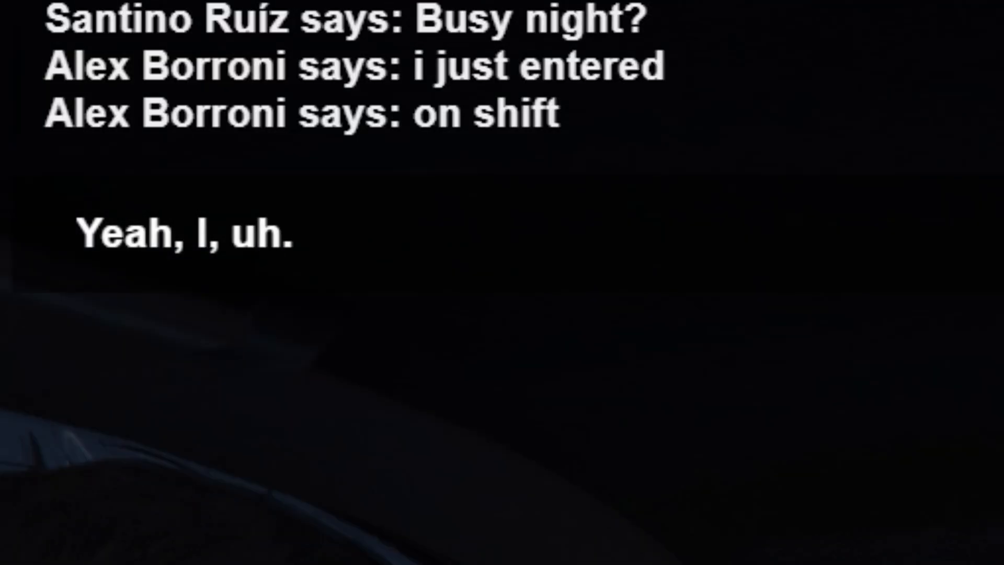
type(" Are you OK man")
key("BackSpace")
key("BackSpace")
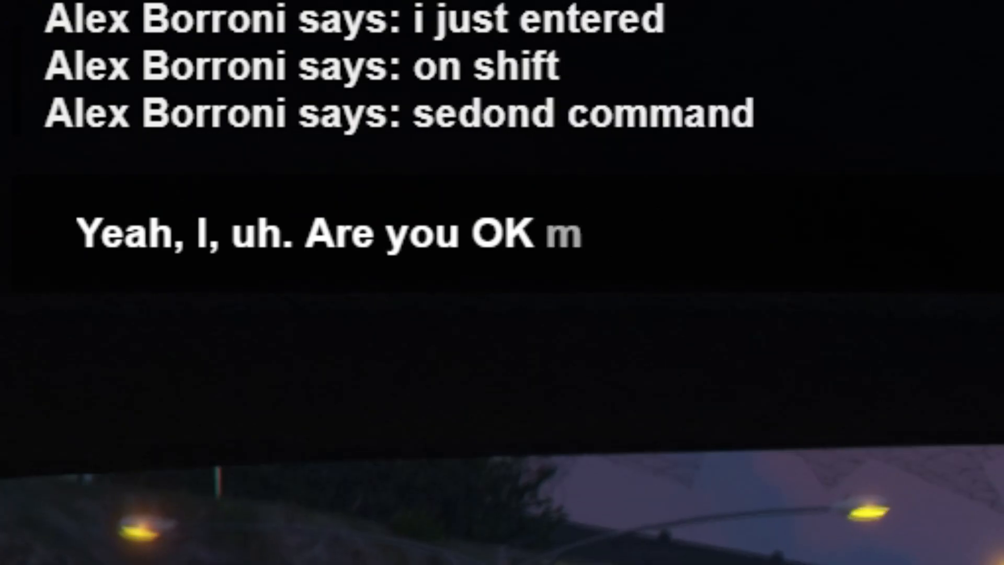
key("BackSpace")
key("BackSpace")
type(", man?")
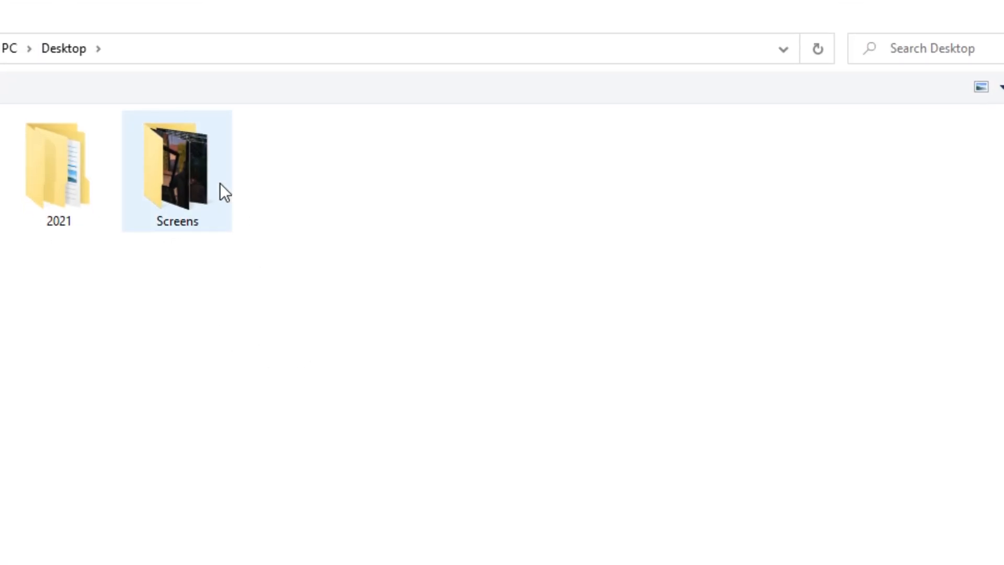
- Copy the log lines from 21:26:42 to 21:27:24 in Notepad and set them as the chat text on the LSRP+ screenshot
mouse_move(198, 194)
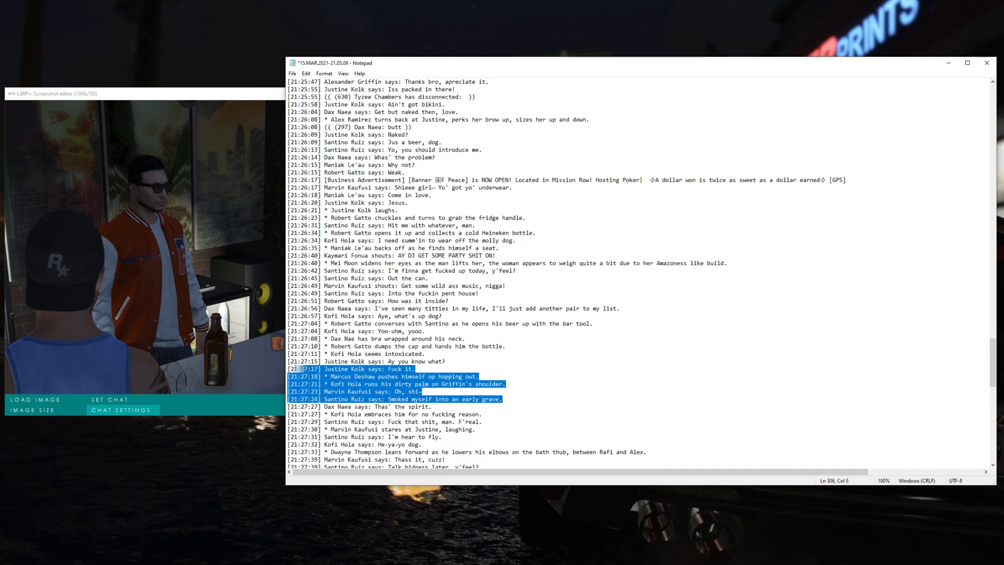
left_click_drag(300, 369, 263, 272)
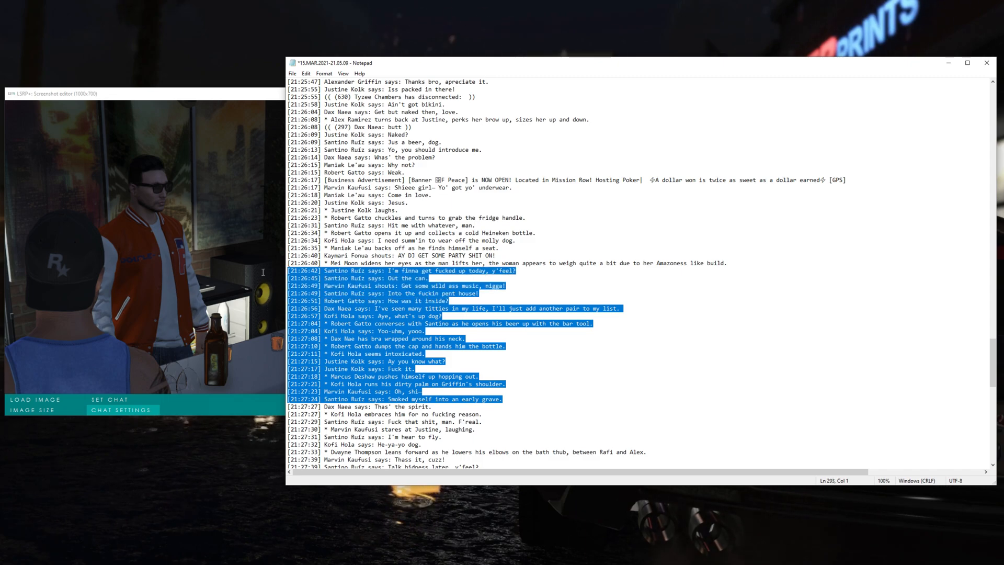
left_click(949, 62)
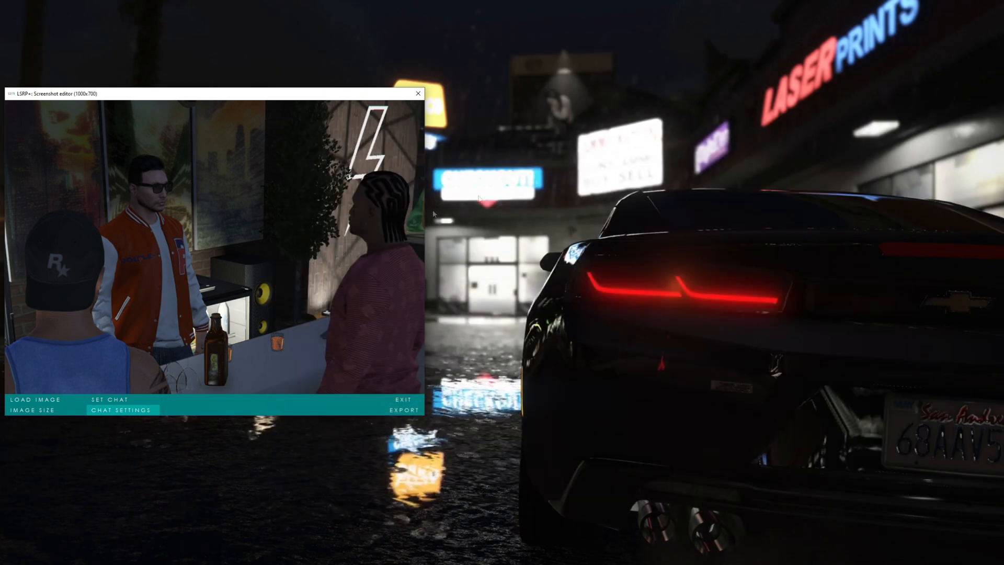
left_click(135, 401)
key("ctrl+v")
left_click(115, 336)
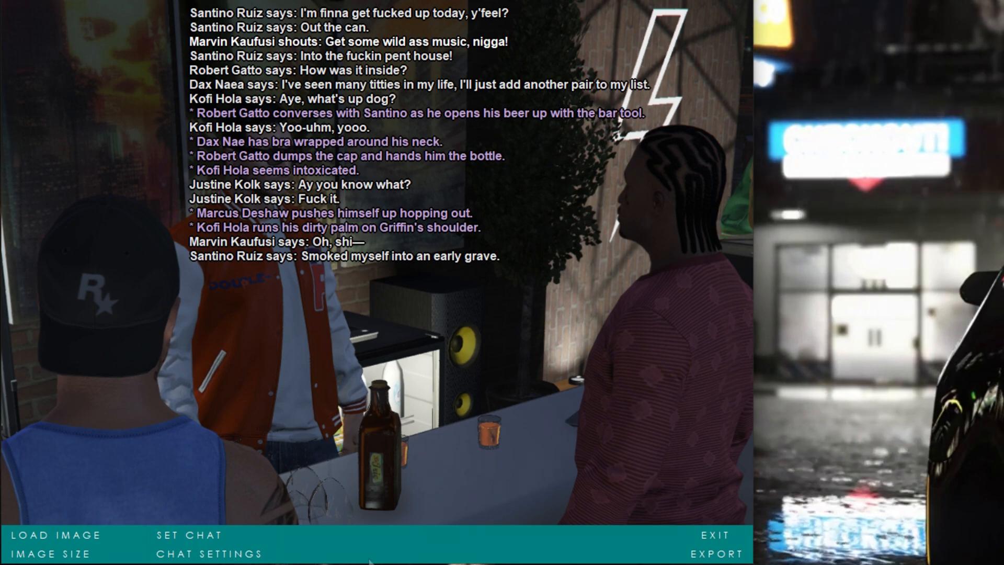
- Set the chat's X position to 10 and shift the image downward behind the chat text
left_click(209, 553)
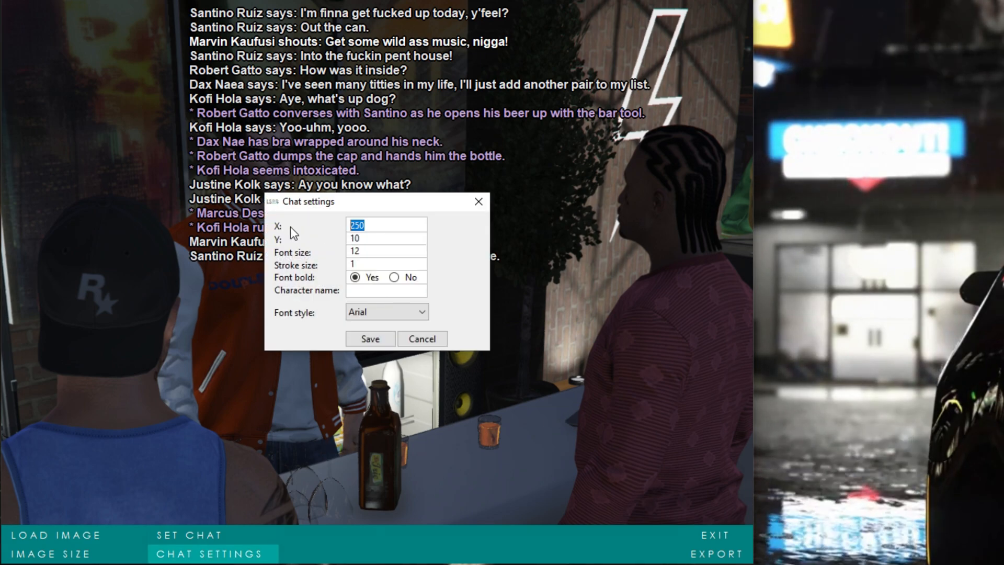
type("10")
left_click(380, 336)
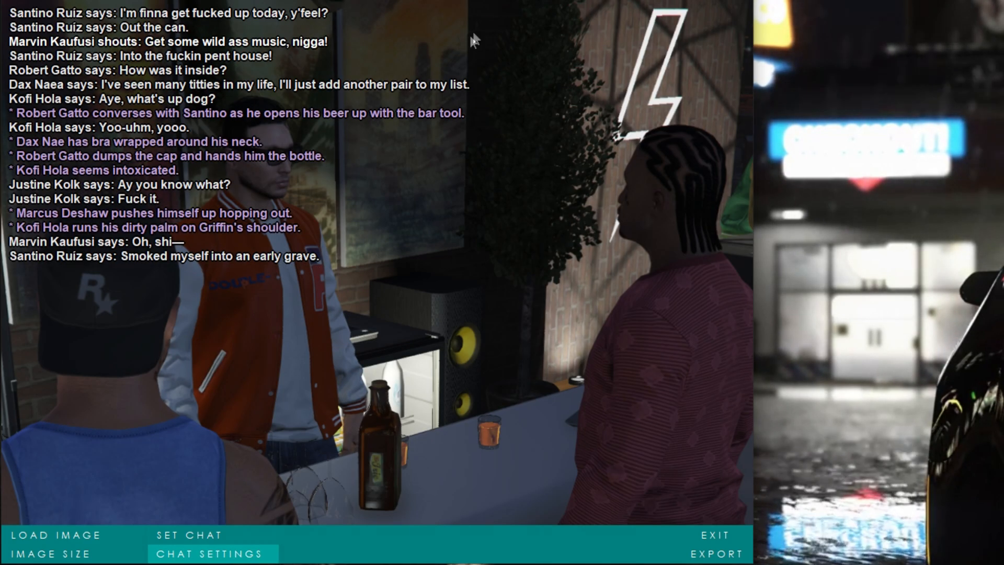
left_click_drag(397, 319, 400, 360)
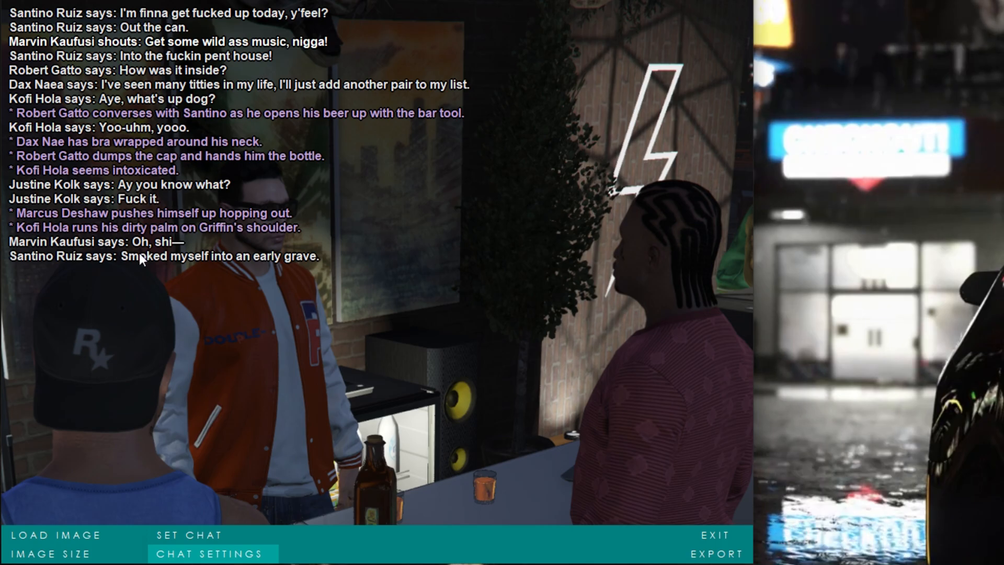
- Merge the first speaker's two opening chat lines and move the shouted line below the "pent house" line
left_click(189, 535)
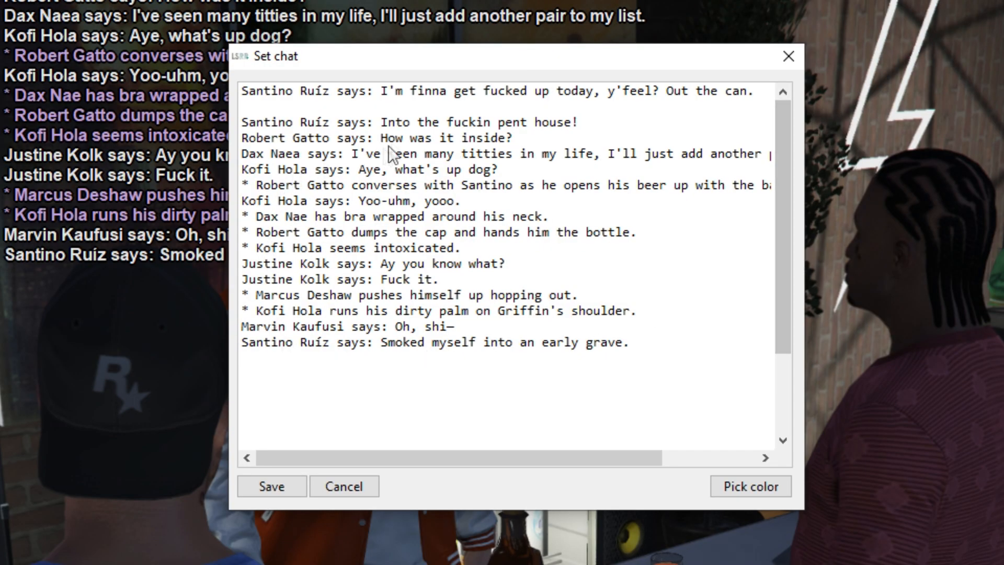
key("BackSpace")
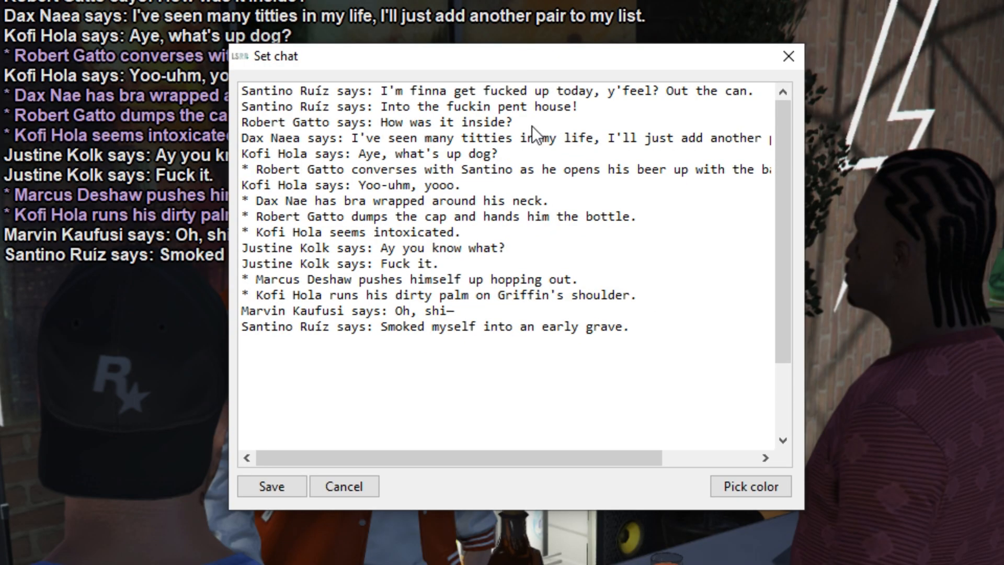
left_click(612, 108)
key("Return")
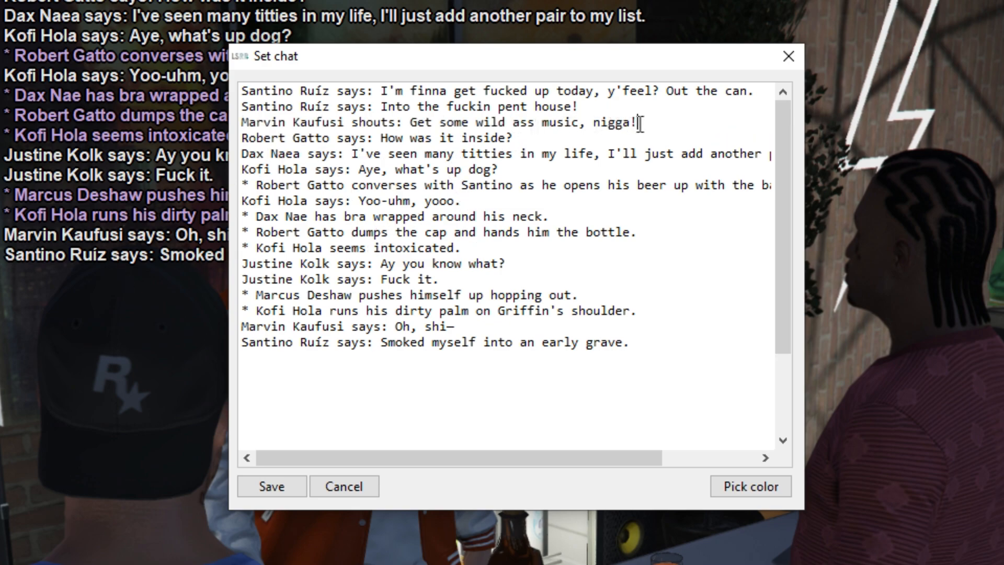
- Insert one blank line above the shouted chat line and two blank lines below it
key("Return")
key("Return")
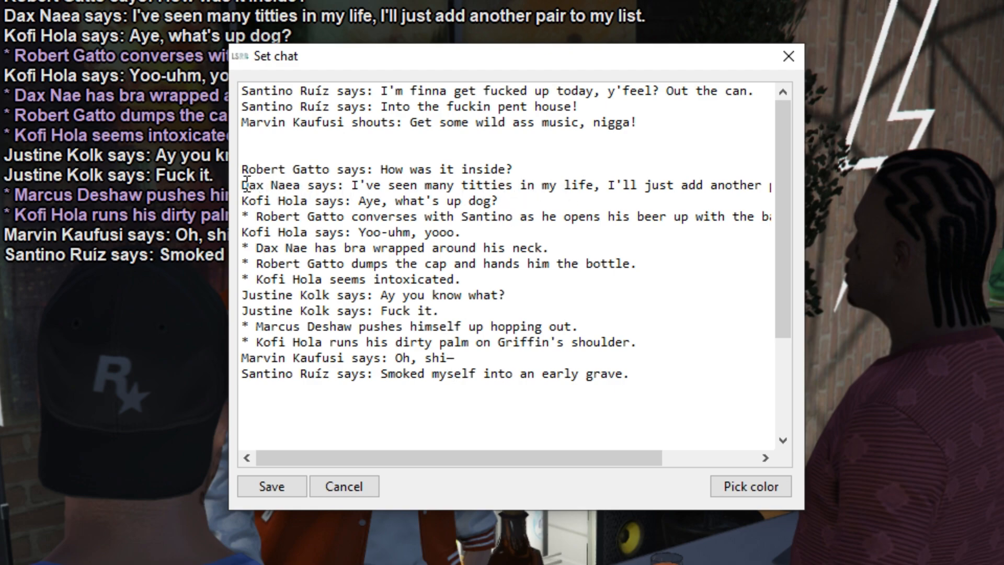
key("Return")
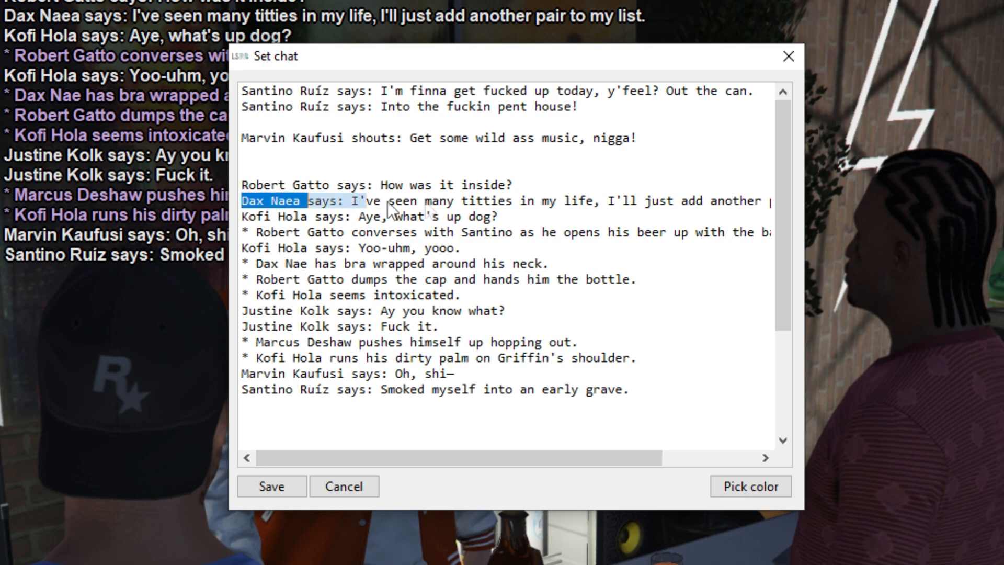
- Move the chat line ending in "another pair to my list" directly below the shouted line
left_click_drag(388, 207, 879, 204)
key("BackSpace")
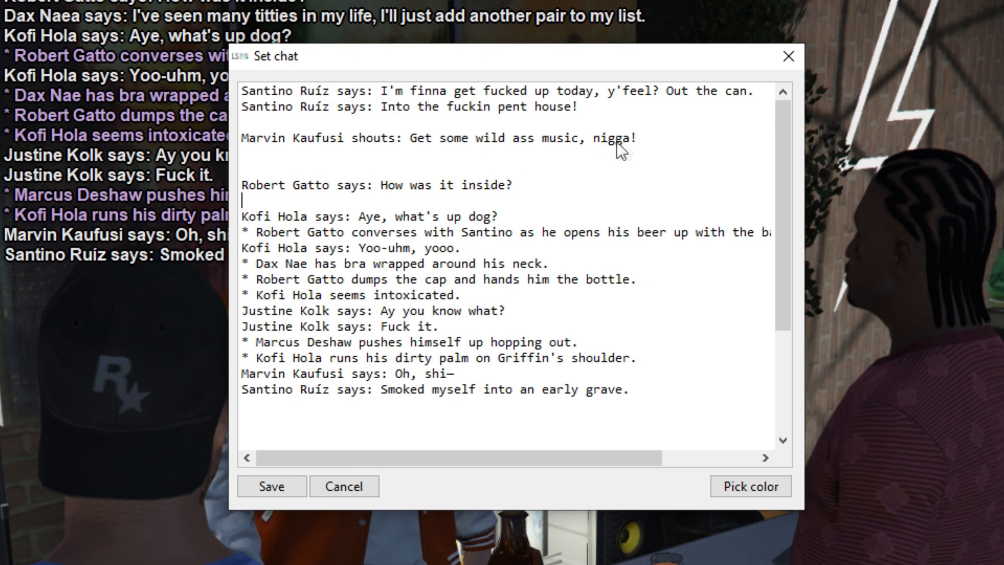
key("ctrl+v")
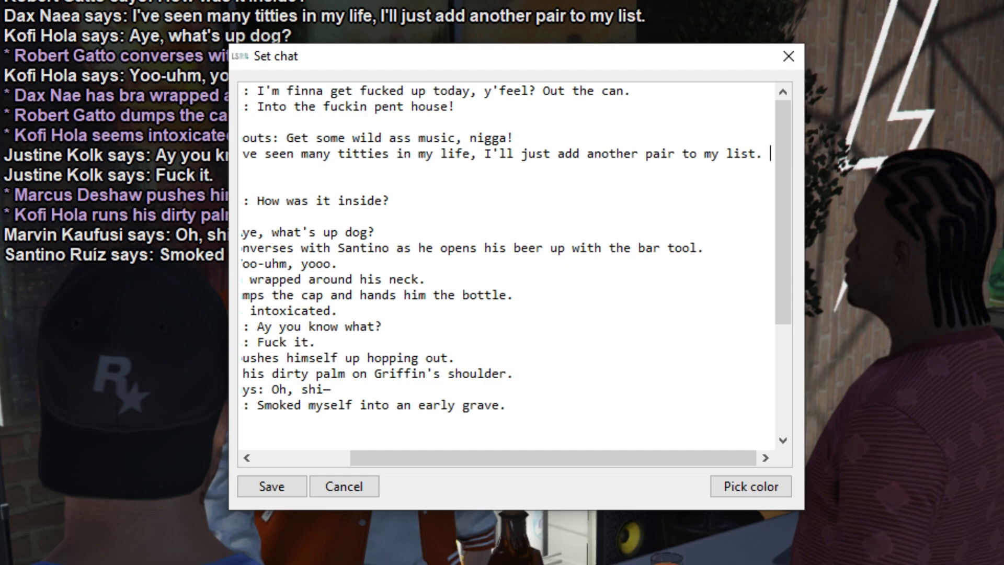
left_click_drag(419, 460, 314, 459)
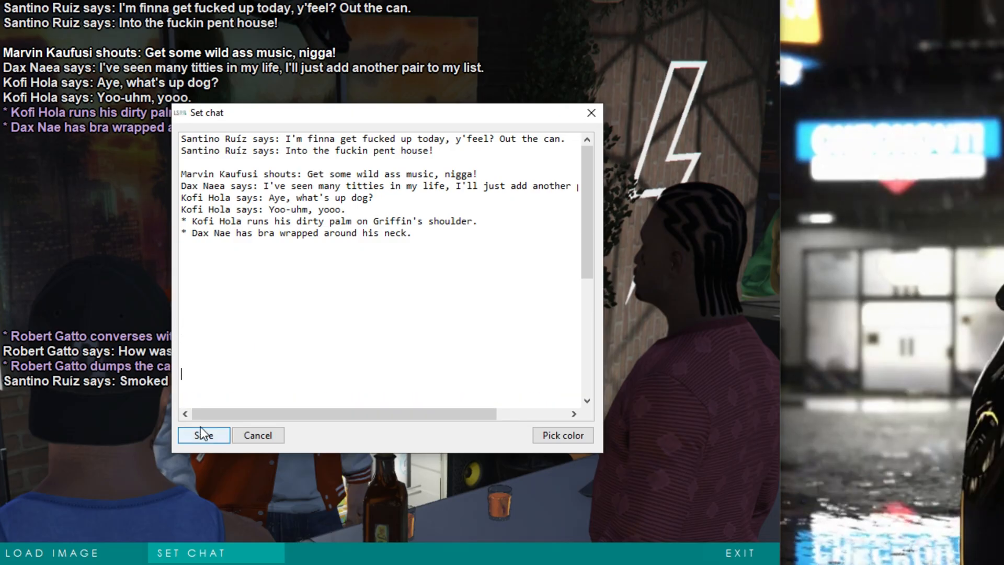
- Widen the blank gap above the lower chat block to push it further down the image, and save the chat text
left_click(199, 434)
left_click(212, 556)
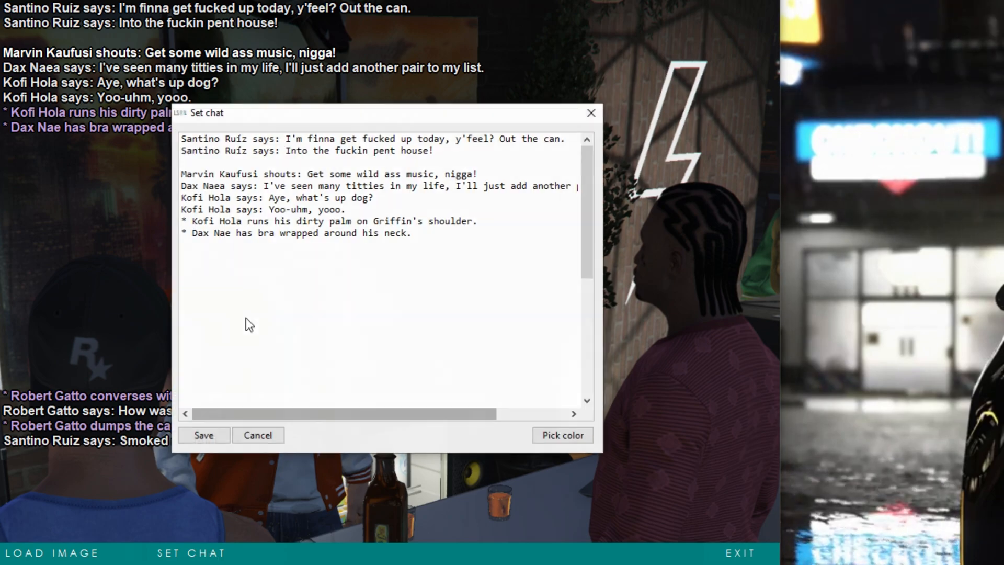
left_click(201, 439)
left_click(201, 555)
left_click(202, 434)
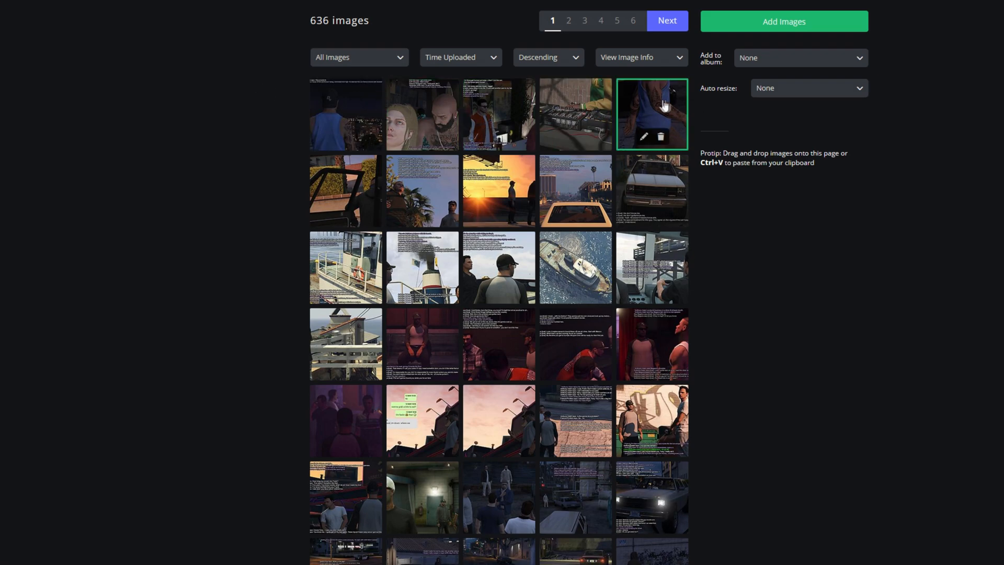
left_click(652, 106)
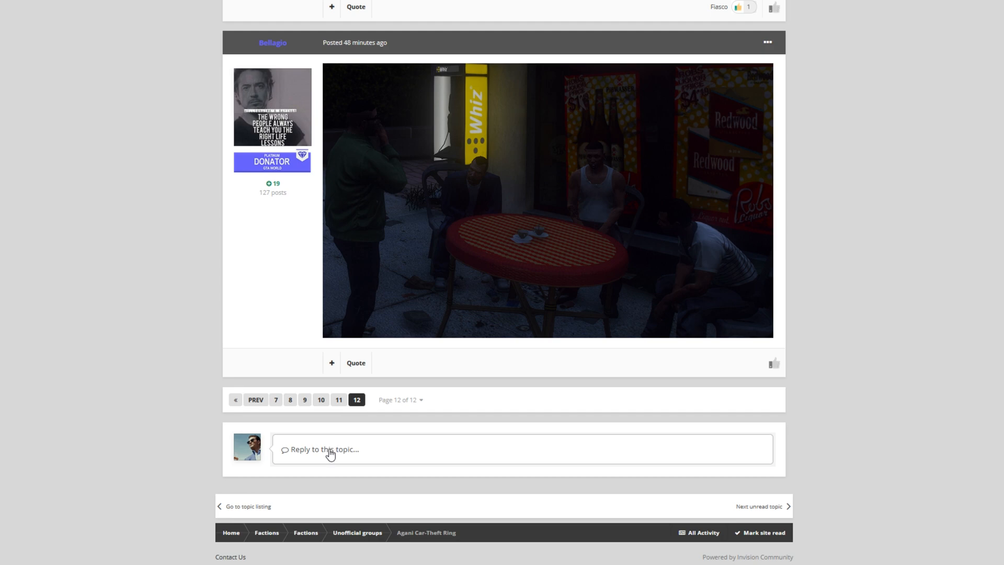
left_click(331, 450)
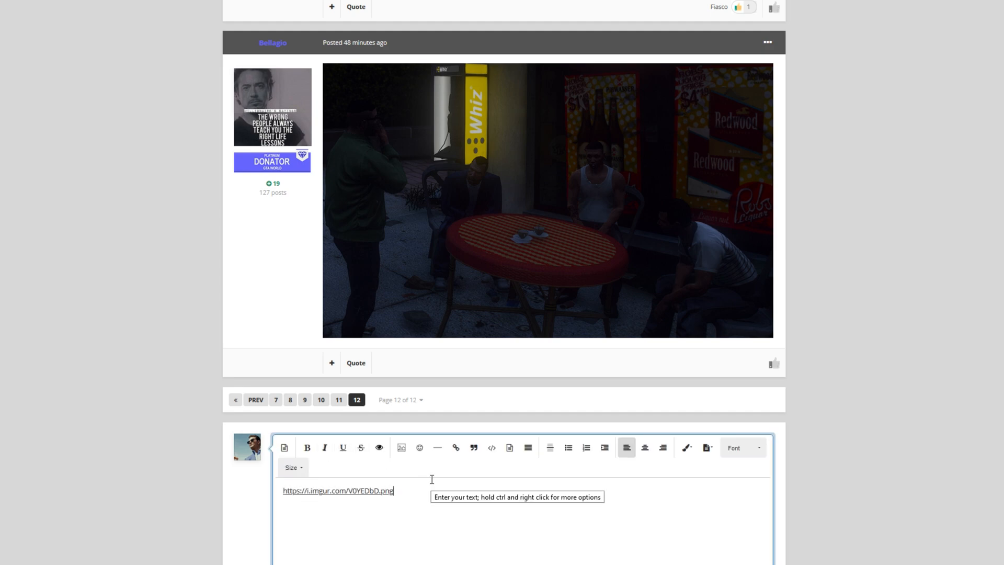
scroll(432, 479, "down", 5)
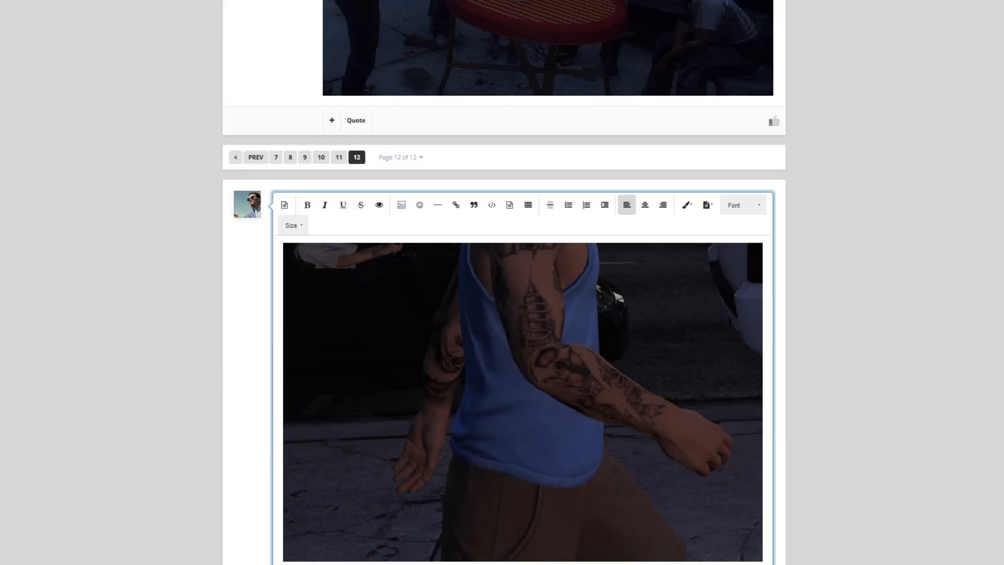
middle_click(979, 196)
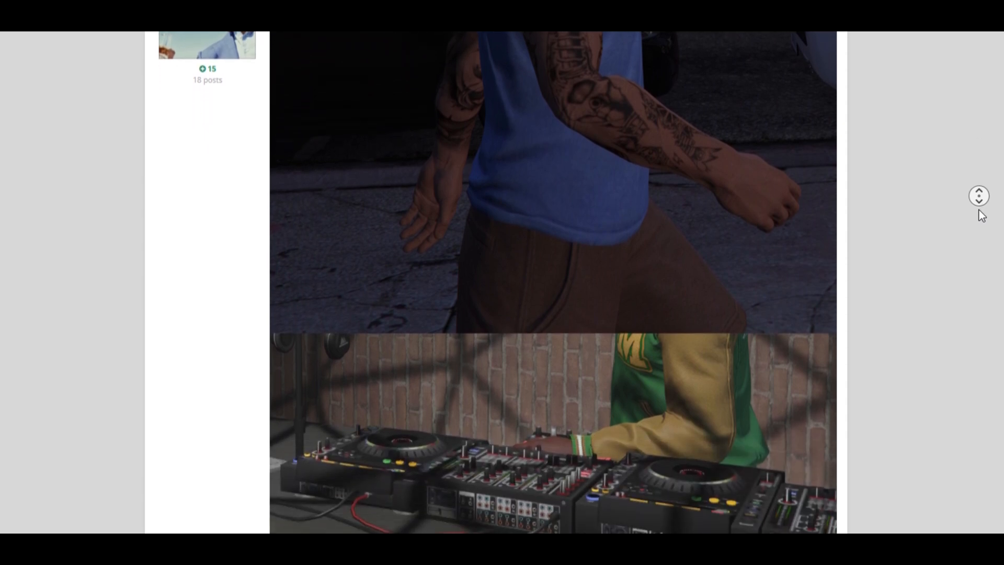